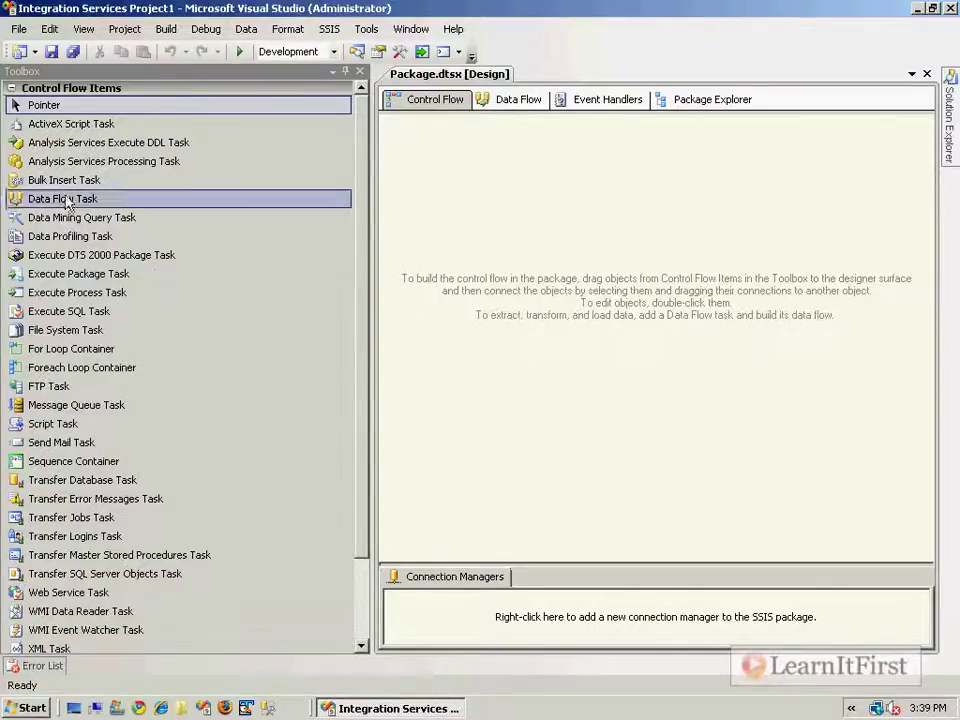
# - Add a Data Flow Task to the control flow and place it near the upper edge of the design surface
pyautogui.moveTo(68, 205); pyautogui.dragTo(517, 260)
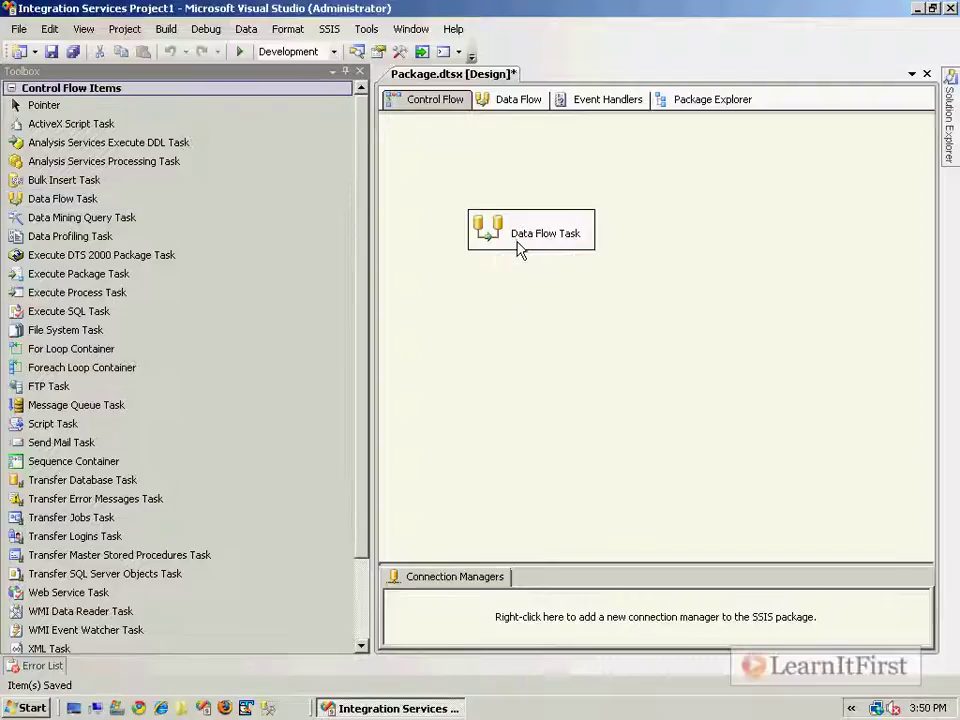
pyautogui.click(521, 249)
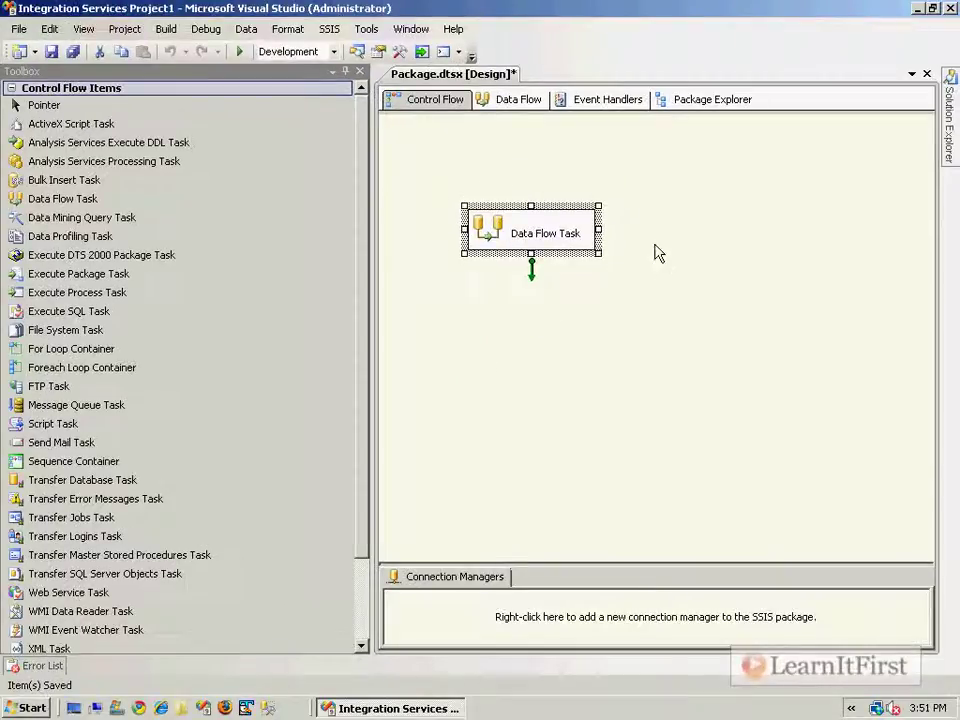
pyautogui.click(779, 204)
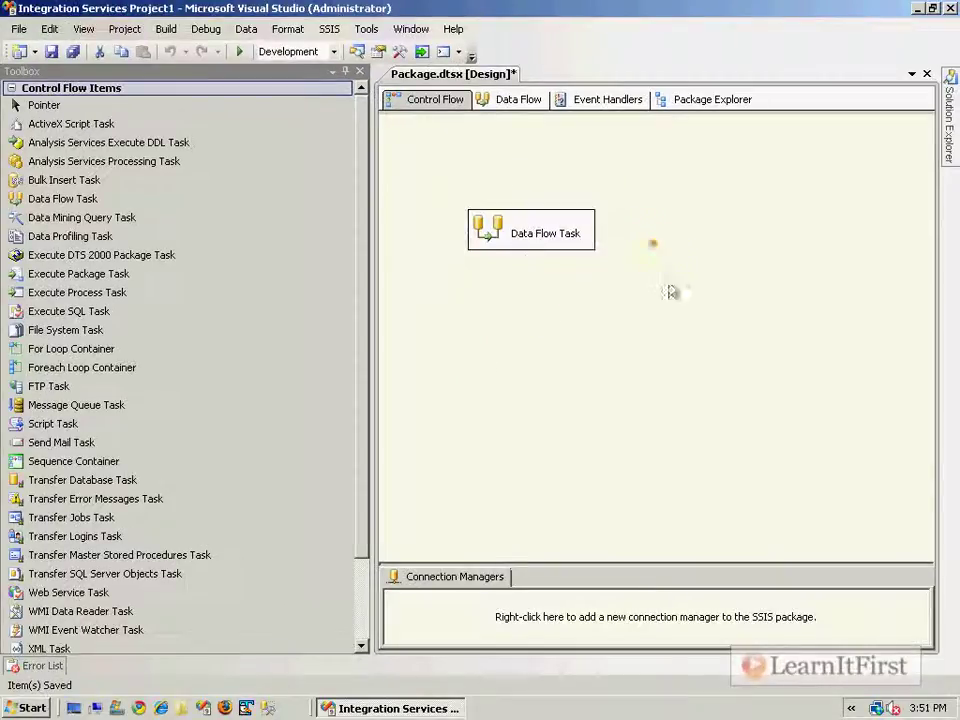
pyautogui.click(552, 243)
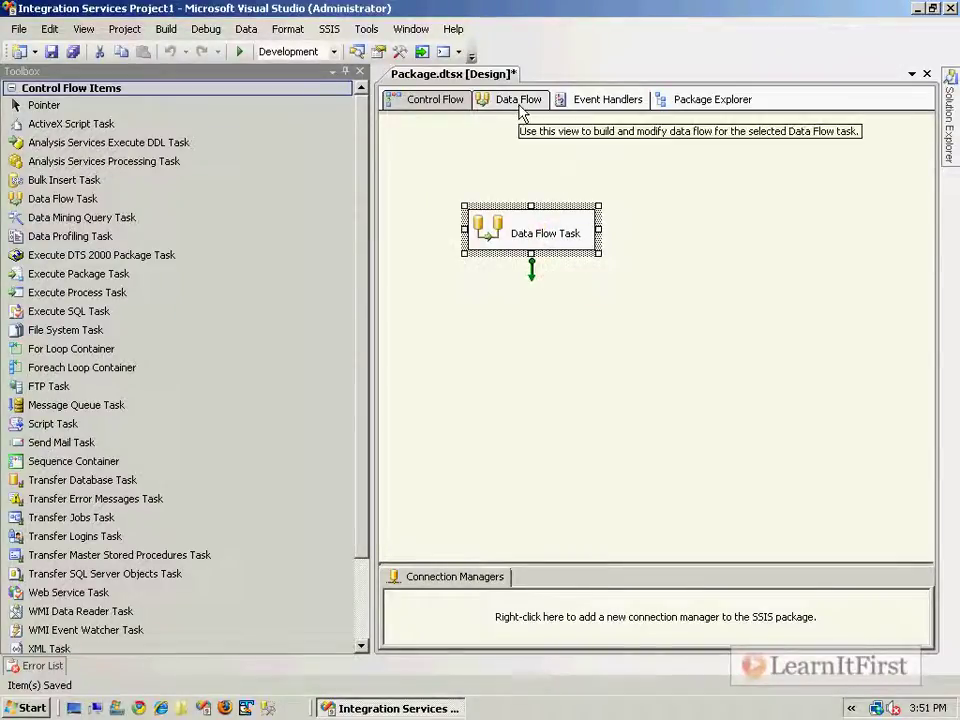
pyautogui.moveTo(501, 238); pyautogui.dragTo(512, 172)
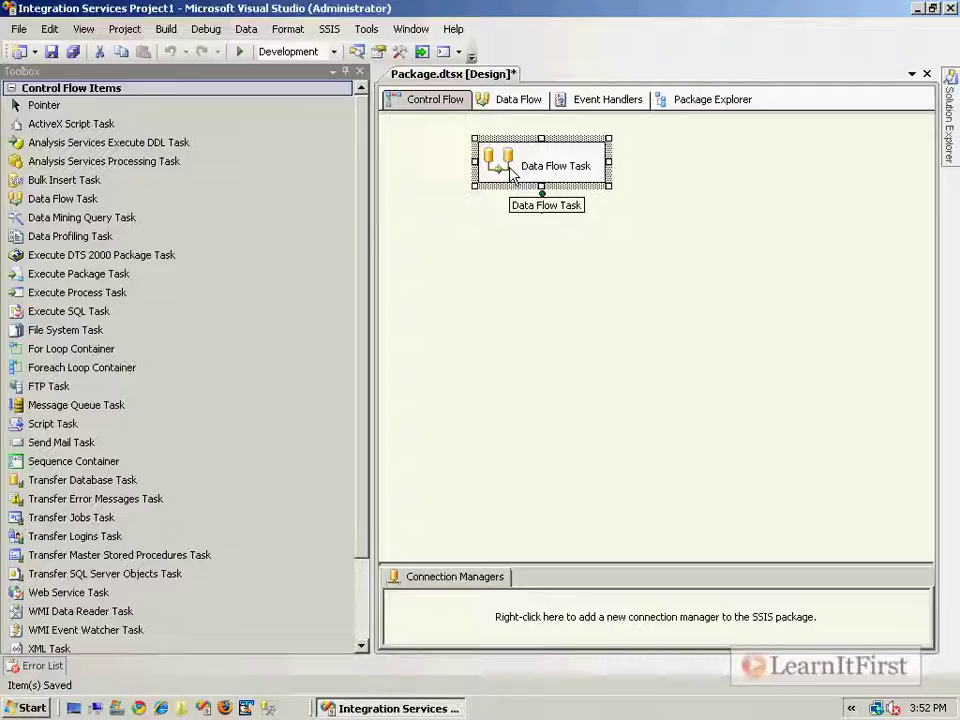
# - Add Execute DTS 2000 Package, Message Queue, Transfer Jobs and Web Service tasks plus a Foreach Loop Container to the control flow
pyautogui.moveTo(118, 254); pyautogui.dragTo(463, 287)
pyautogui.moveTo(76, 405); pyautogui.dragTo(697, 437)
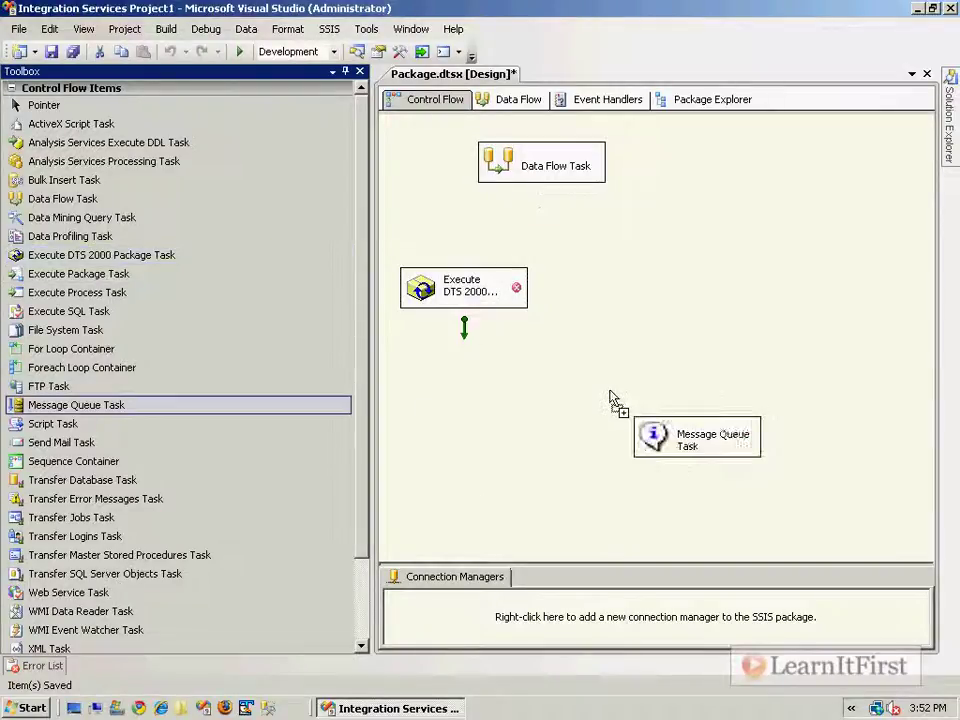
pyautogui.moveTo(71, 517); pyautogui.dragTo(584, 508)
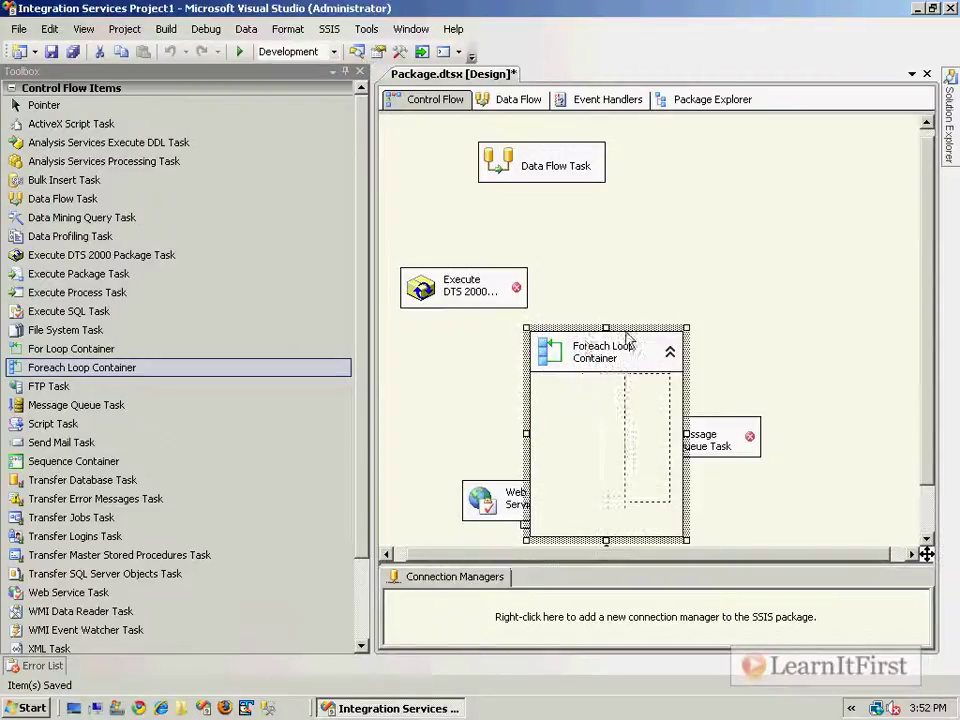
# - Put the Message Queue Task inside the Foreach Loop Container and move the container beside the Data Flow Task
pyautogui.moveTo(671, 435)
pyautogui.mouseDown()
pyautogui.moveTo(630, 413)
pyautogui.moveTo(525, 395)
pyautogui.mouseUp()
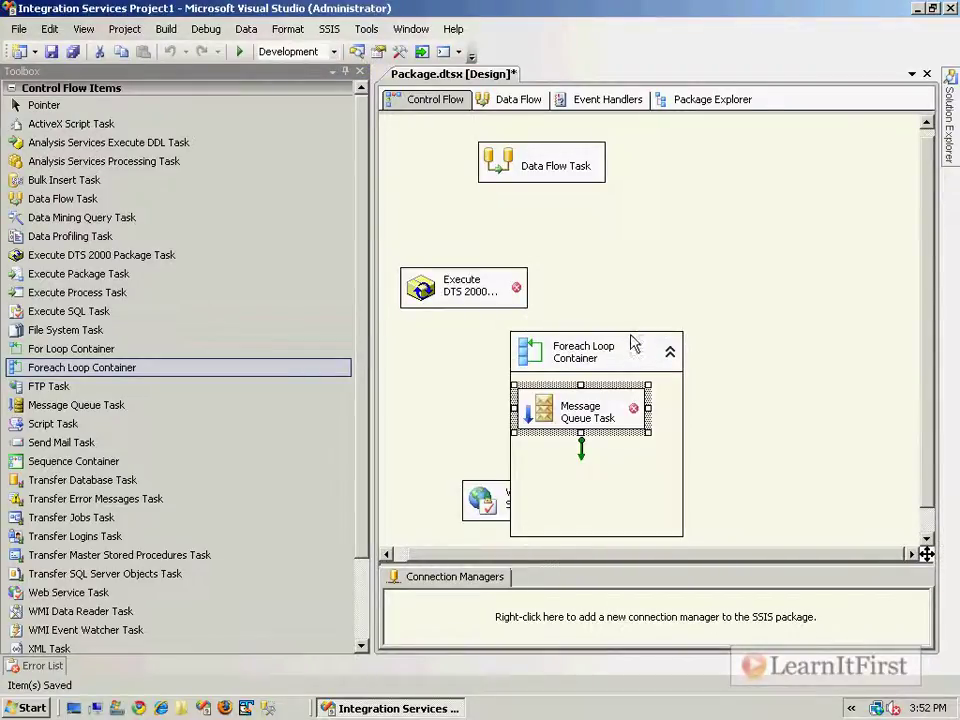
pyautogui.click(643, 321)
pyautogui.moveTo(643, 321); pyautogui.dragTo(771, 197)
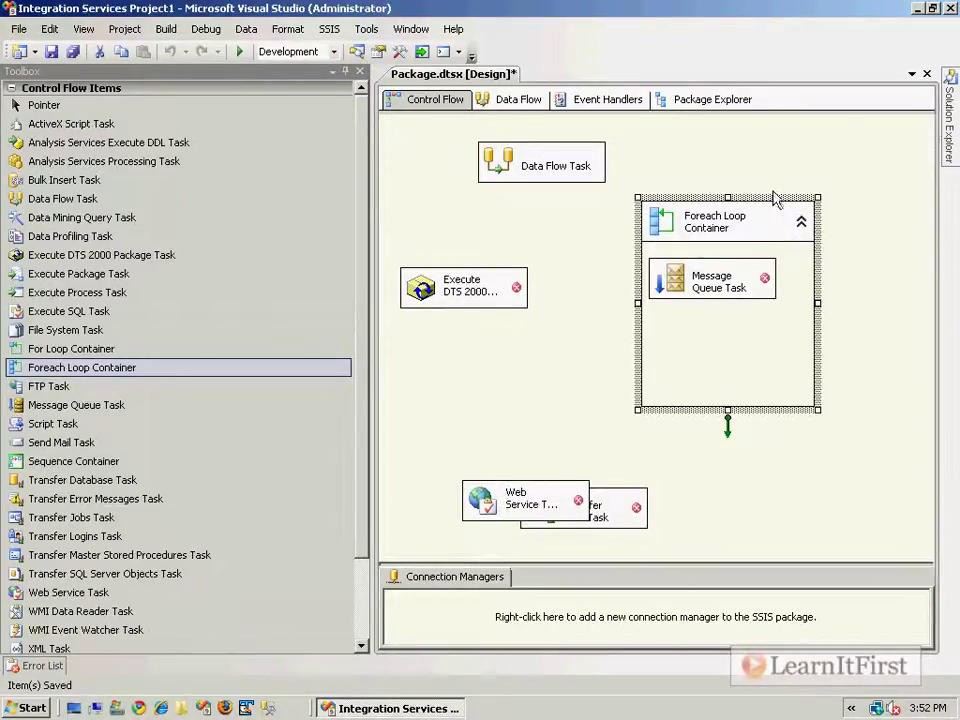
# - Connect the Foreach Loop Container to the Data Flow and Transfer Jobs tasks, and the Data Flow Task to the Execute DTS 2000 and Web Service tasks
pyautogui.moveTo(727, 425); pyautogui.dragTo(546, 171)
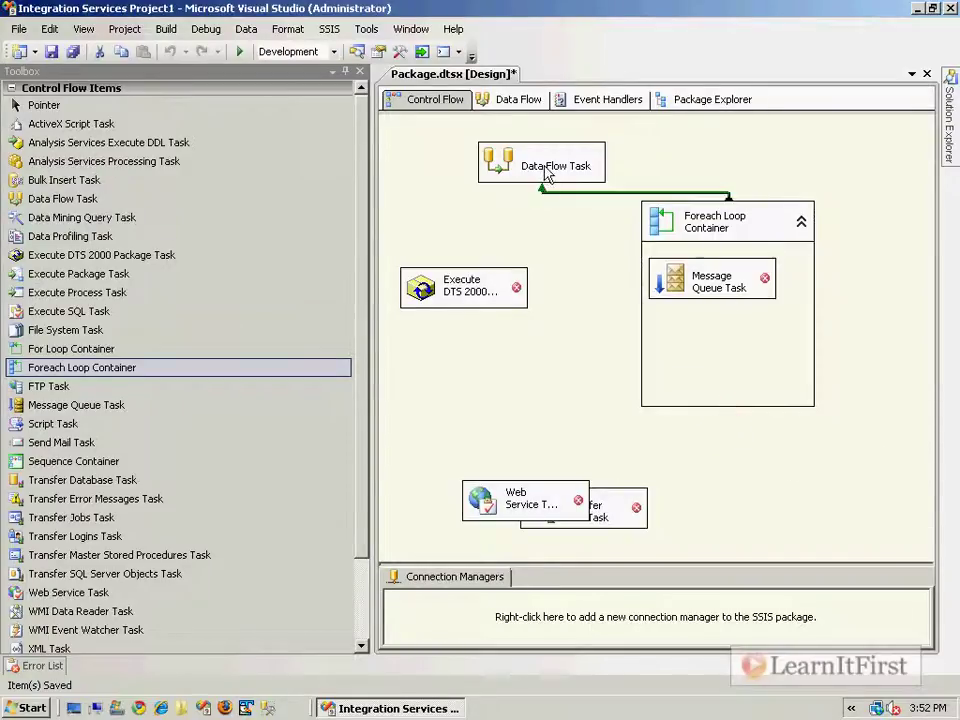
pyautogui.moveTo(572, 214); pyautogui.dragTo(448, 290)
pyautogui.moveTo(572, 220); pyautogui.dragTo(735, 500)
pyautogui.click(746, 386)
pyautogui.moveTo(729, 418); pyautogui.dragTo(697, 490)
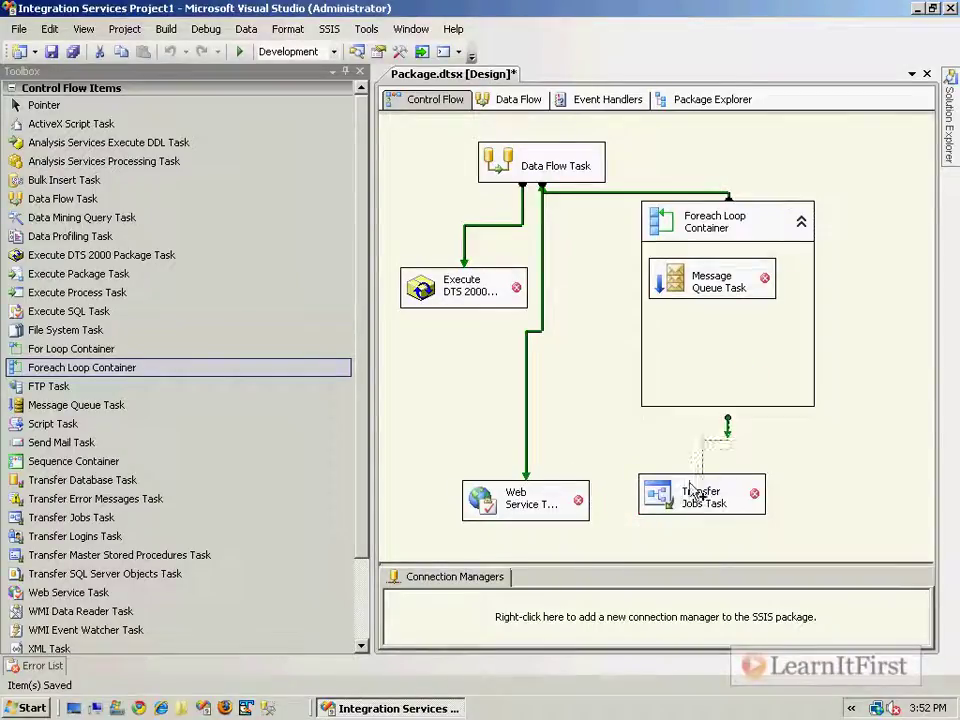
# - Set the precedence constraint leading to the Web Service Task to Failure and the one leading to the Execute DTS 2000 task to Completion
pyautogui.rightClick(543, 249)
pyautogui.click(598, 311)
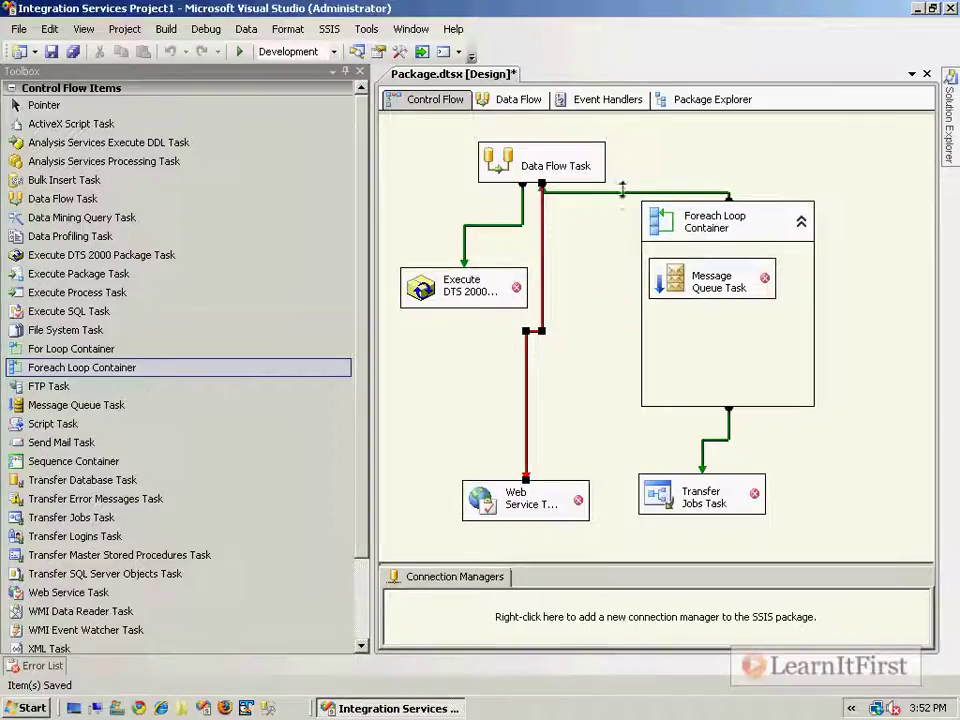
pyautogui.rightClick(485, 224)
pyautogui.click(538, 301)
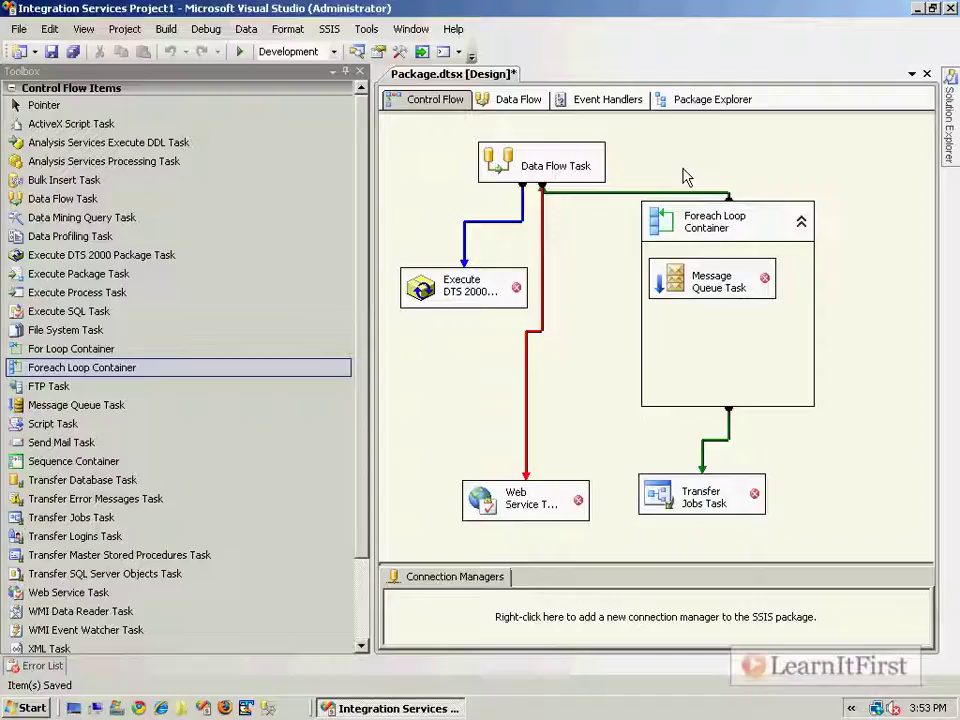
pyautogui.moveTo(751, 300); pyautogui.dragTo(834, 281)
pyautogui.click(864, 285)
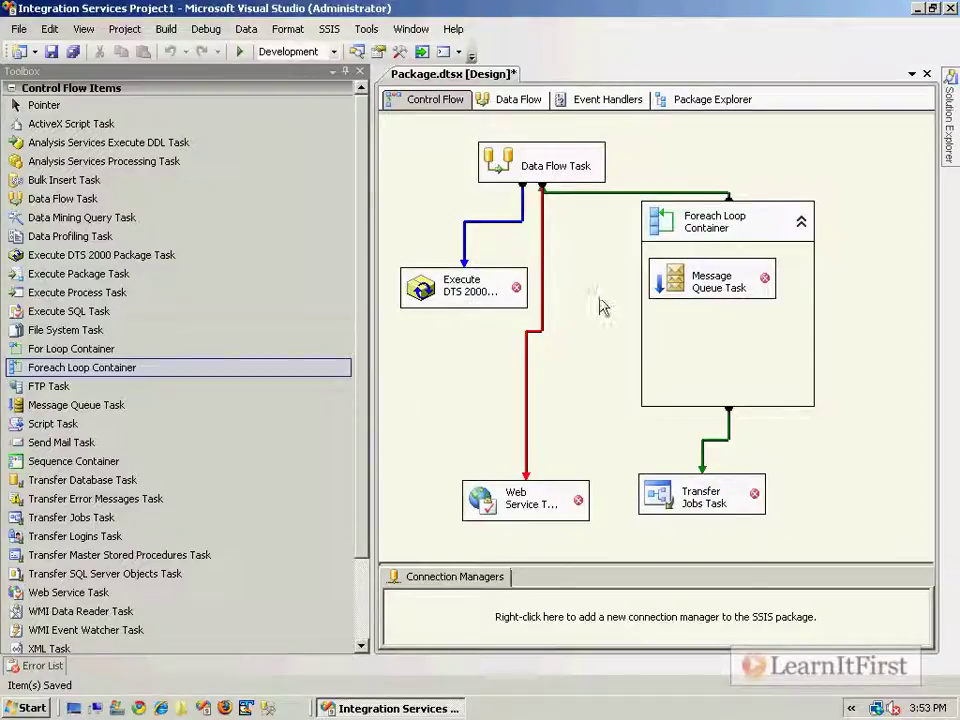
pyautogui.moveTo(497, 287)
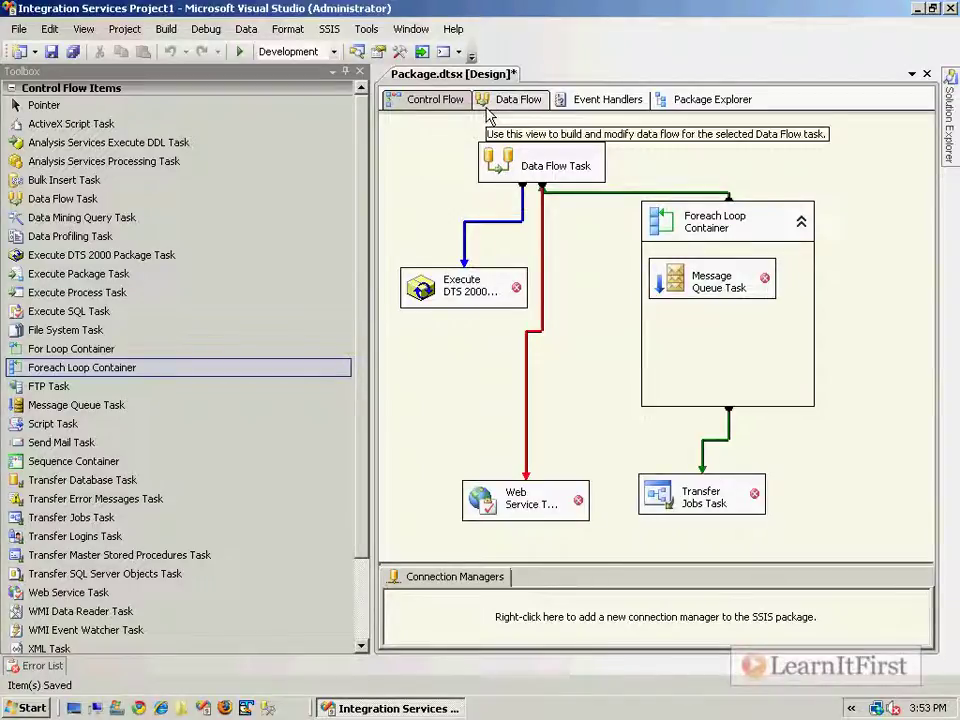
# - Rename the Data Flow Task as "Da Mova"
pyautogui.click(560, 174)
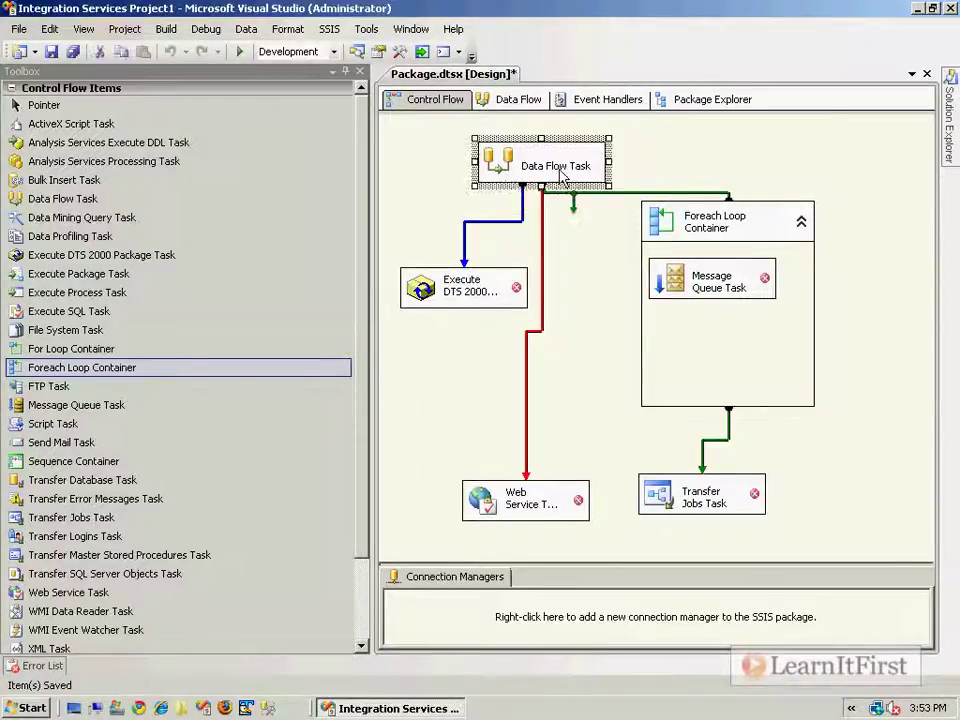
pyautogui.rightClick(560, 175)
pyautogui.click(632, 452)
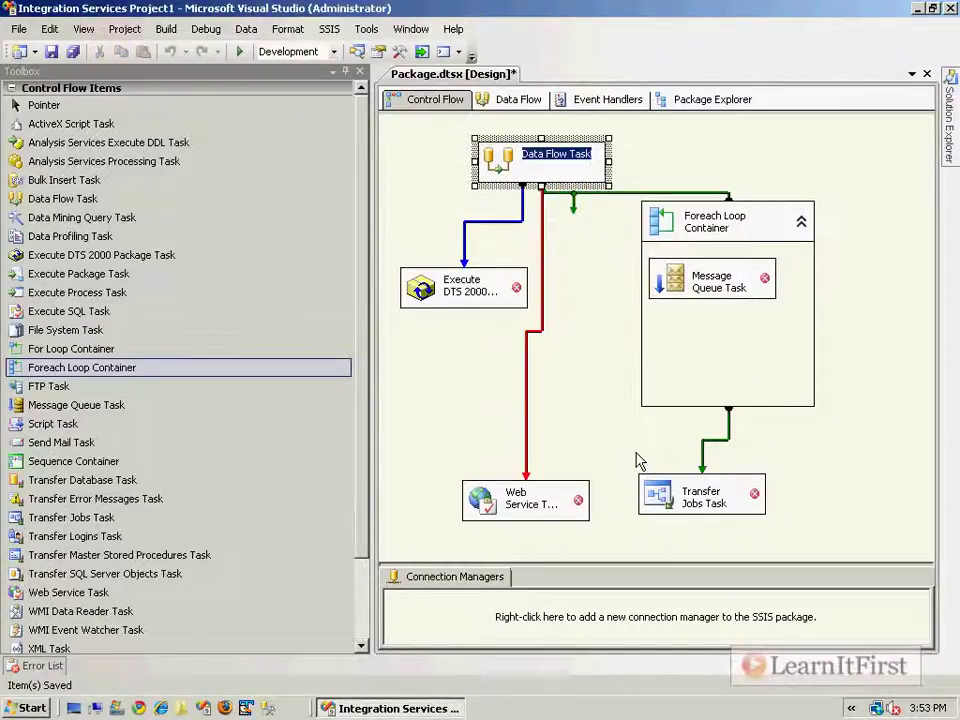
pyautogui.write('Da Mova')
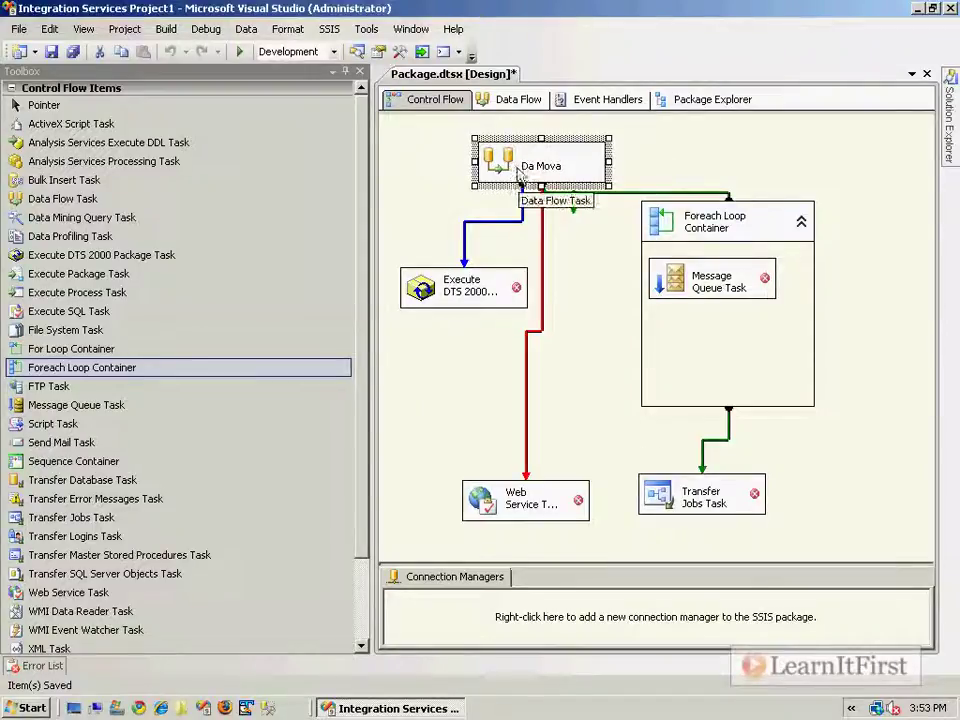
# - Open the data flow design and check which data flow tasks can be selected, keeping Da Mova
pyautogui.click(517, 100)
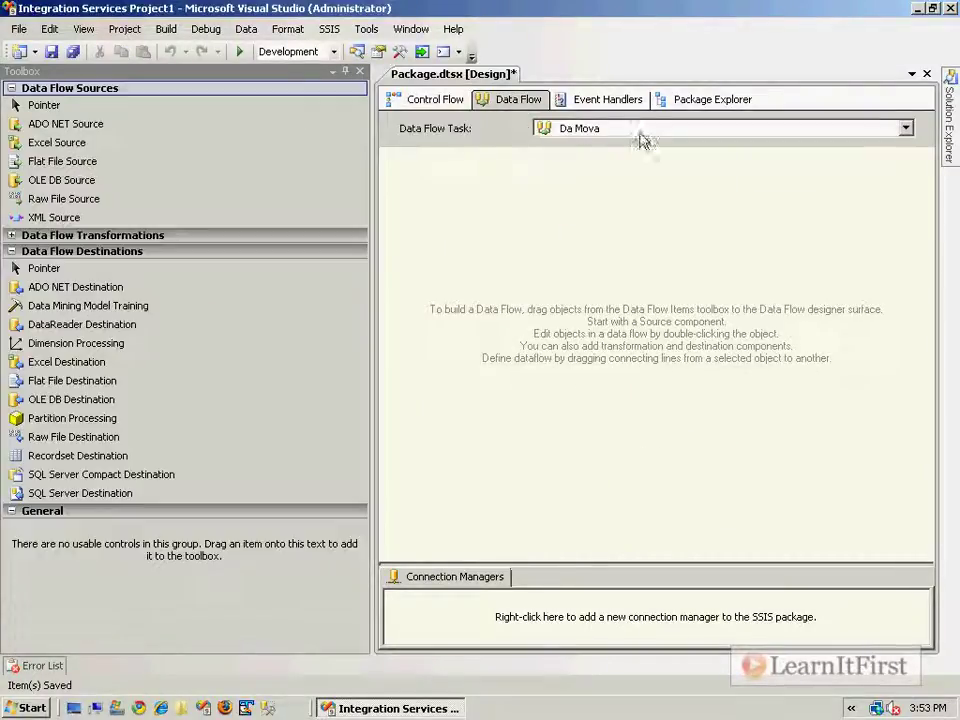
pyautogui.click(641, 134)
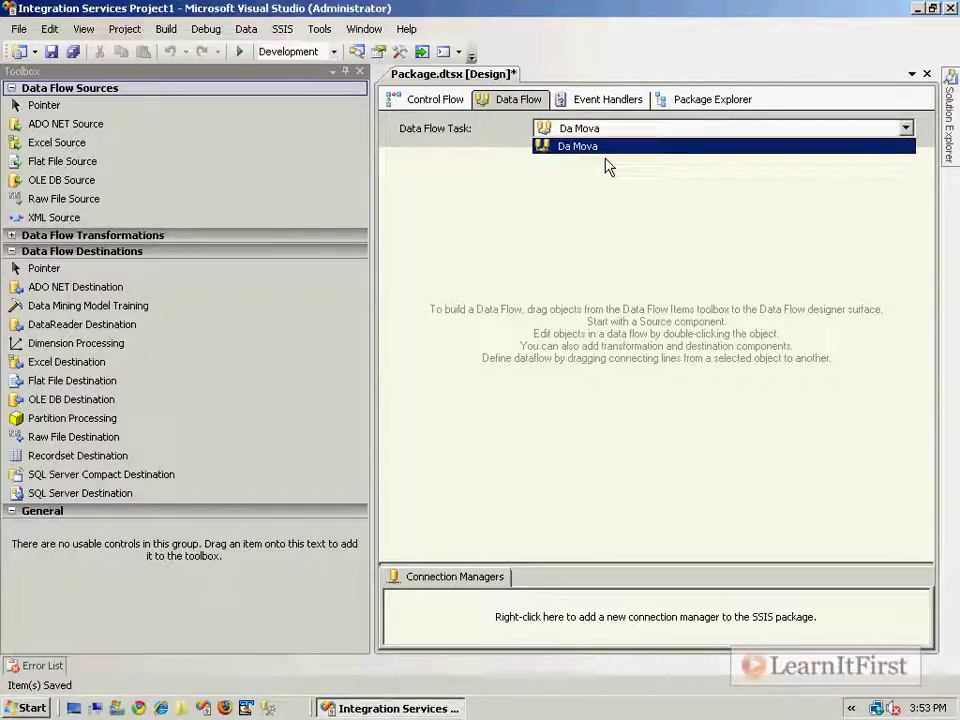
pyautogui.click(605, 158)
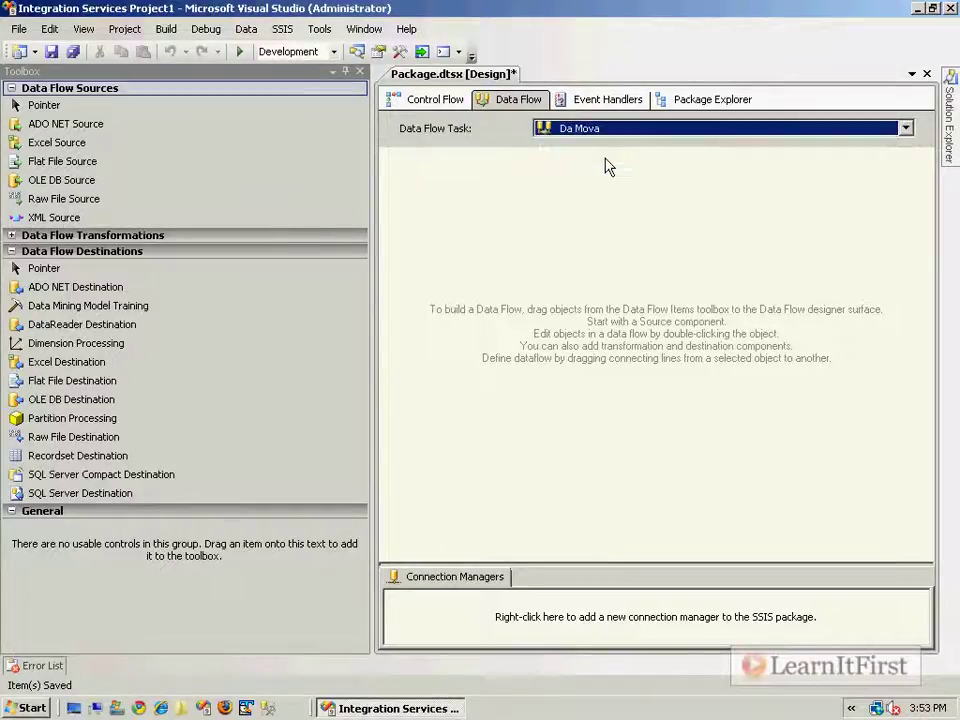
# - Add a second Data Flow Task to the control flow and name it "Another"
pyautogui.click(445, 104)
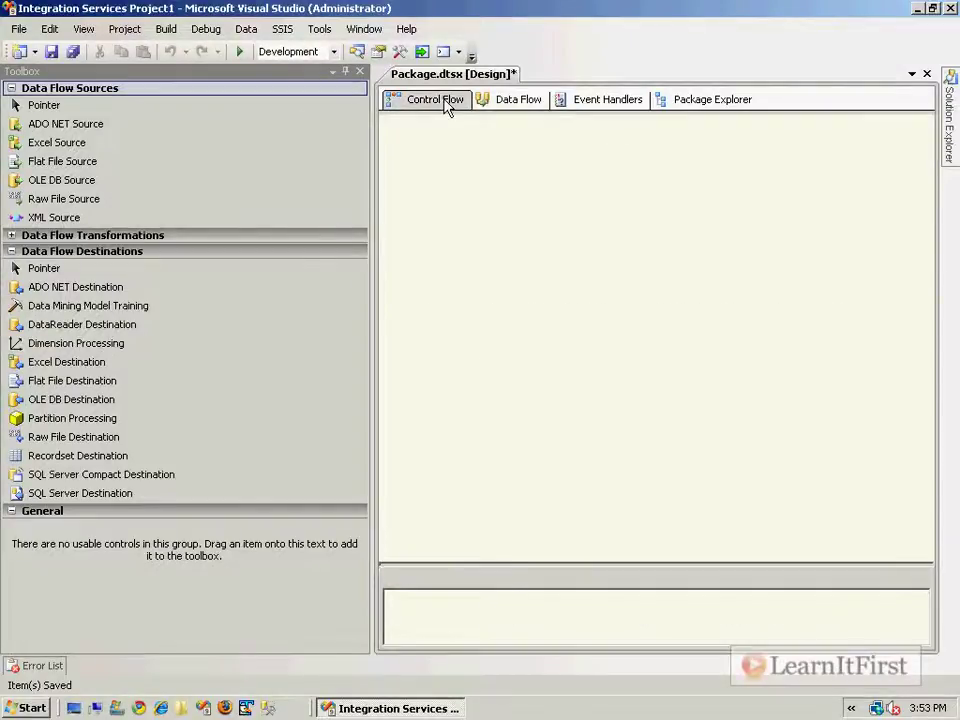
pyautogui.moveTo(70, 198); pyautogui.dragTo(566, 364)
pyautogui.click(628, 375)
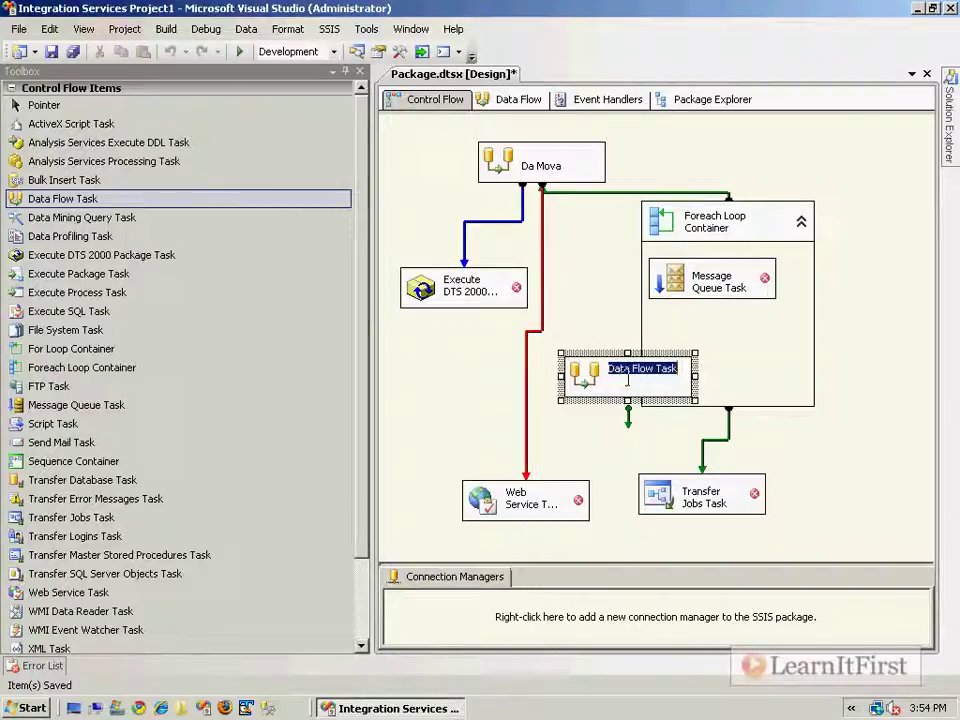
pyautogui.write('Anuo')
pyautogui.press('BackSpace')
pyautogui.press('BackSpace')
pyautogui.write('other')
pyautogui.press('Return')
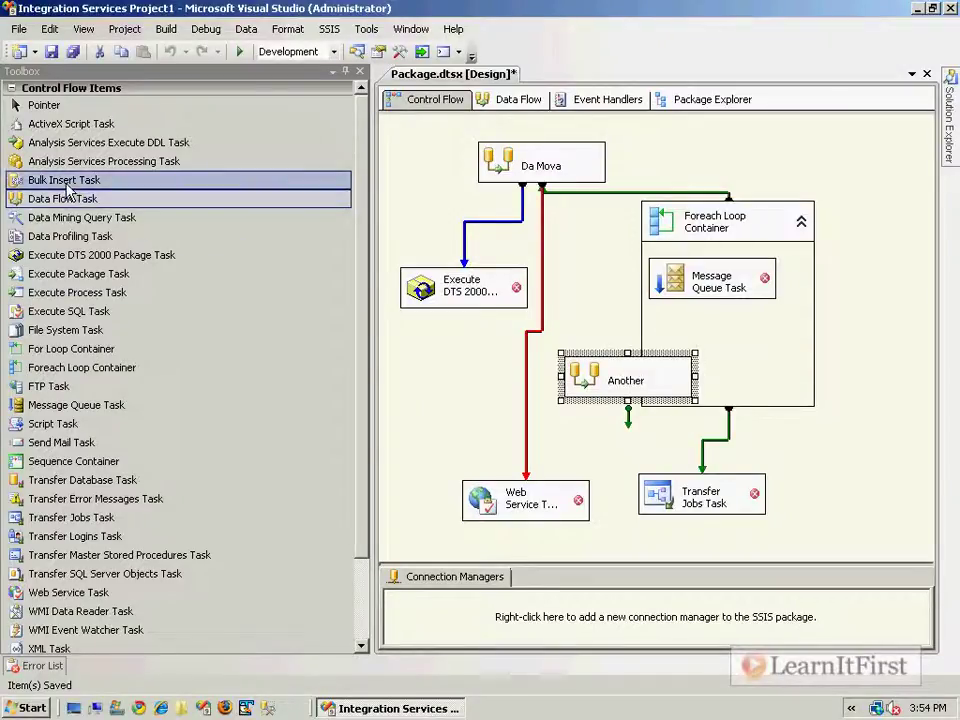
# - Add a third Data Flow Task above the Foreach Loop Container and name it "Boredom"
pyautogui.moveTo(737, 185); pyautogui.dragTo(752, 145)
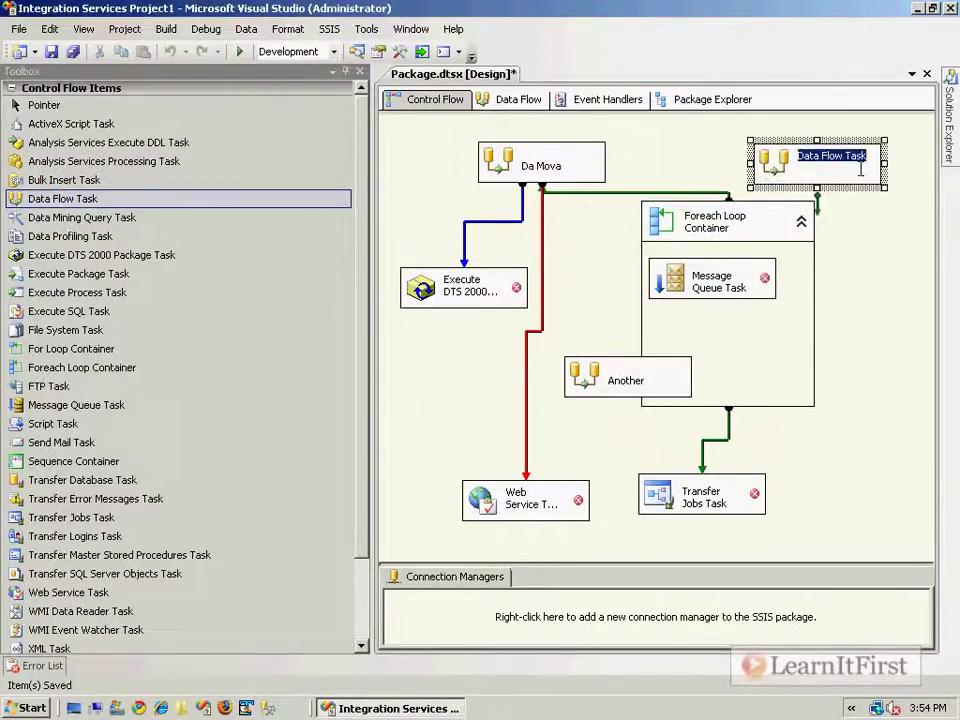
pyautogui.write('Boredom')
pyautogui.press('Return')
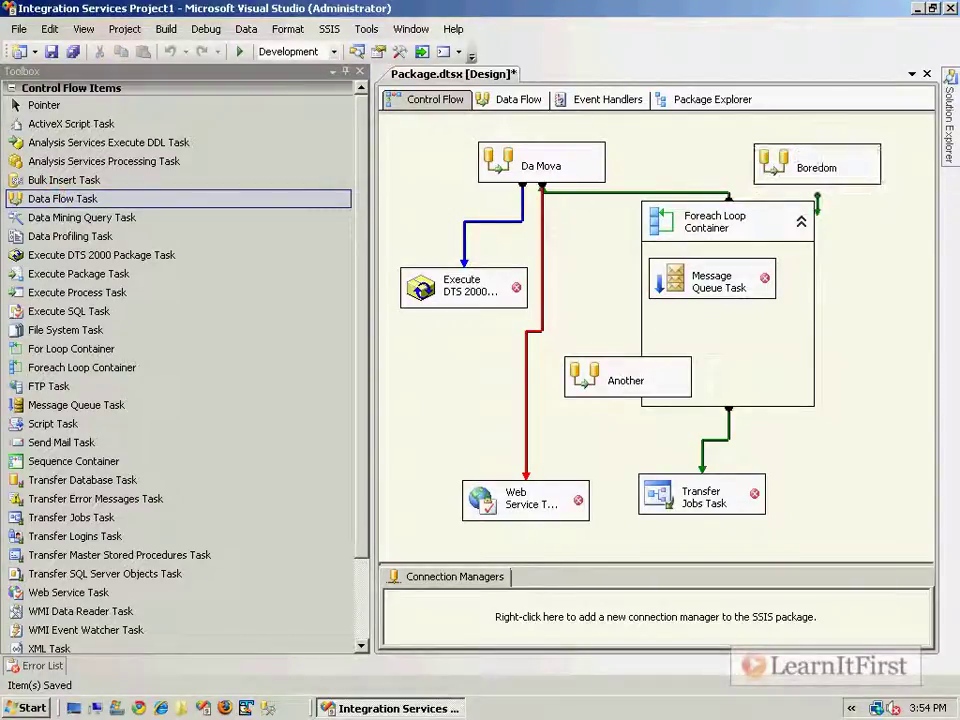
# - View the data flow designs of the Boredom, Da Mova and Another tasks in turn
pyautogui.click(516, 98)
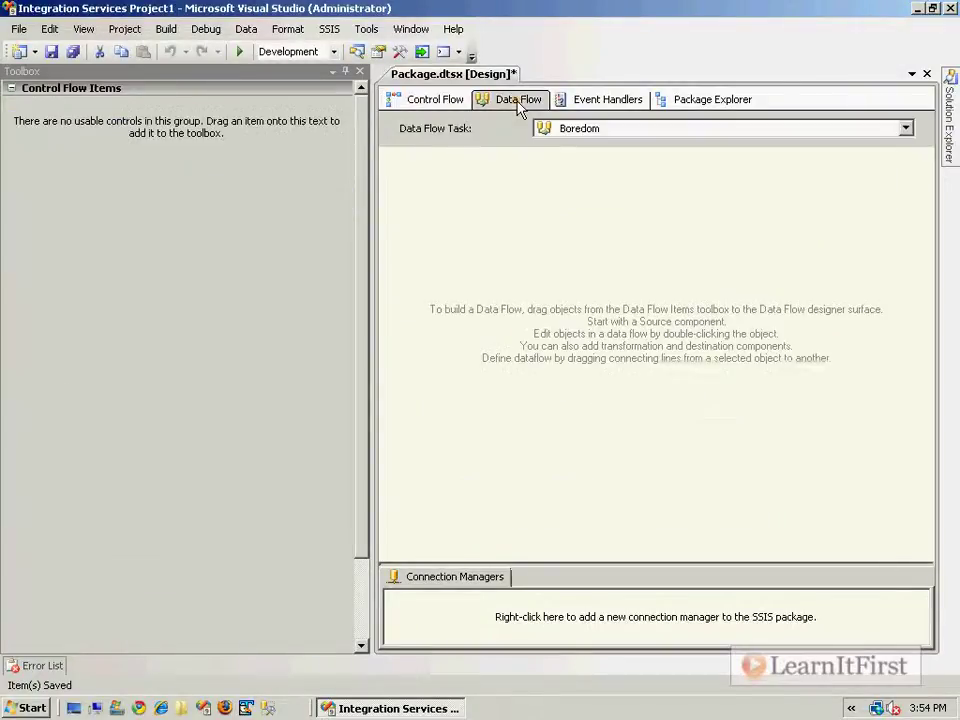
pyautogui.click(607, 128)
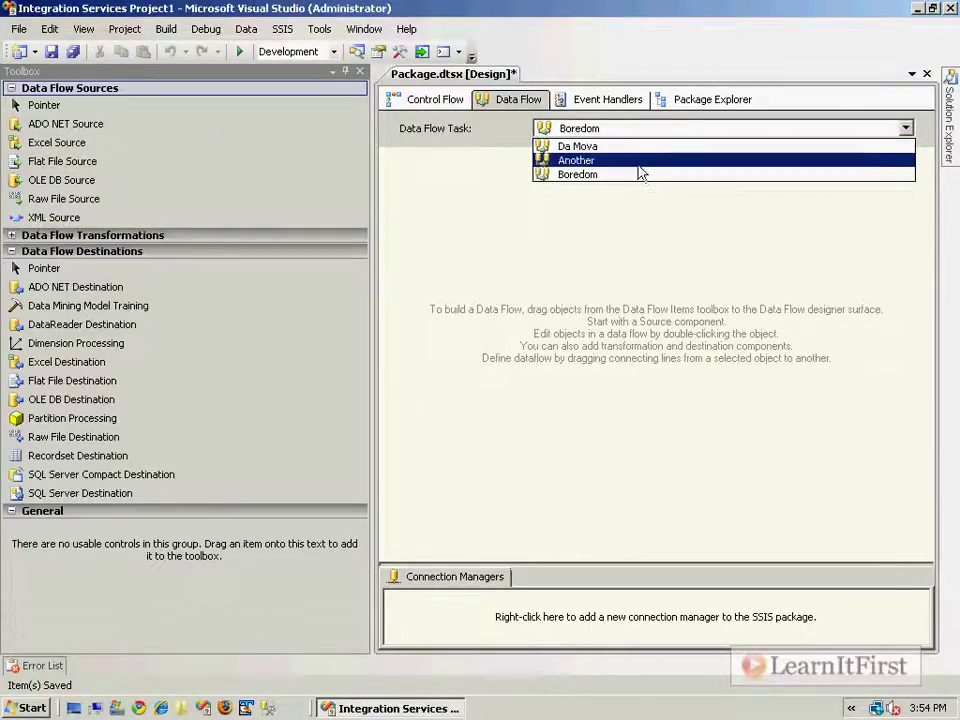
pyautogui.click(615, 174)
pyautogui.click(621, 130)
pyautogui.click(622, 146)
pyautogui.click(626, 134)
pyautogui.click(610, 160)
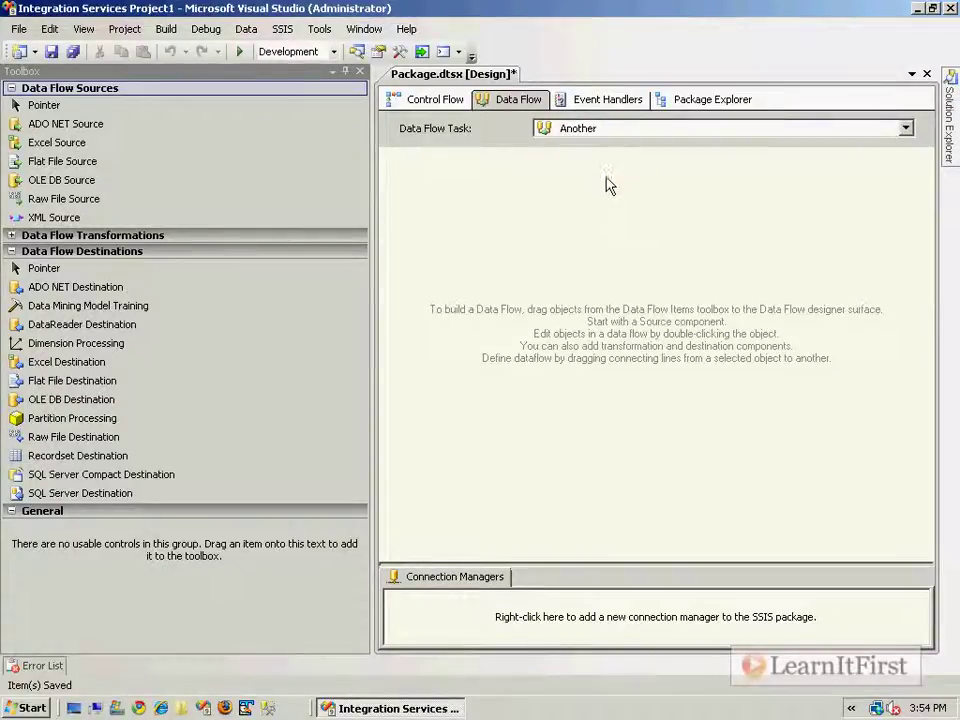
# - Return to the control flow and open the data flow design of the Da Mova task from there
pyautogui.click(437, 99)
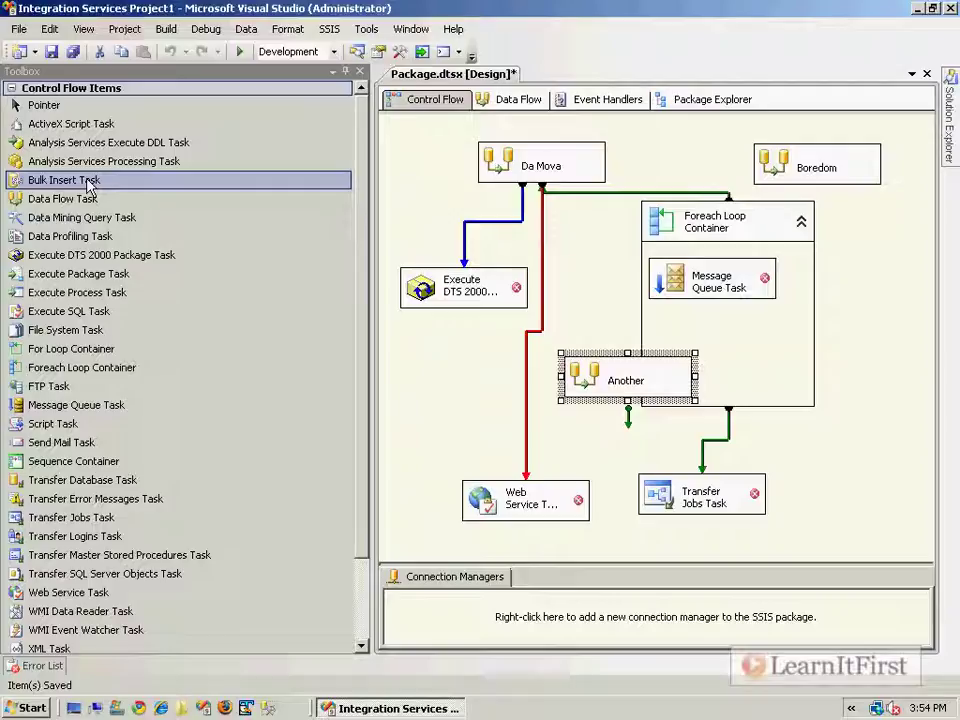
pyautogui.doubleClick(498, 172)
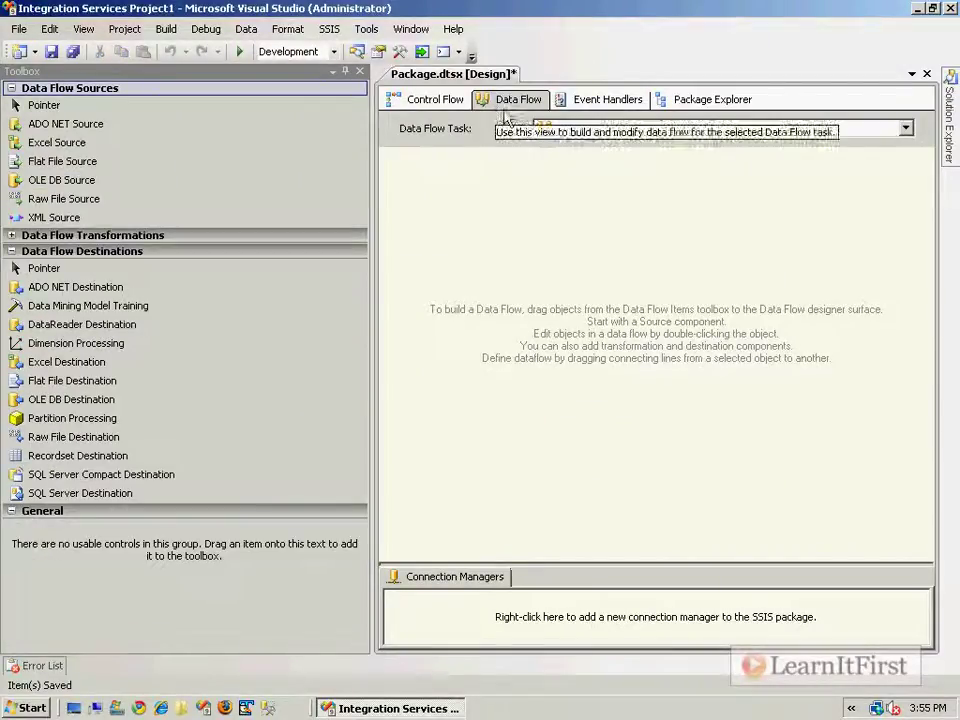
pyautogui.click(620, 129)
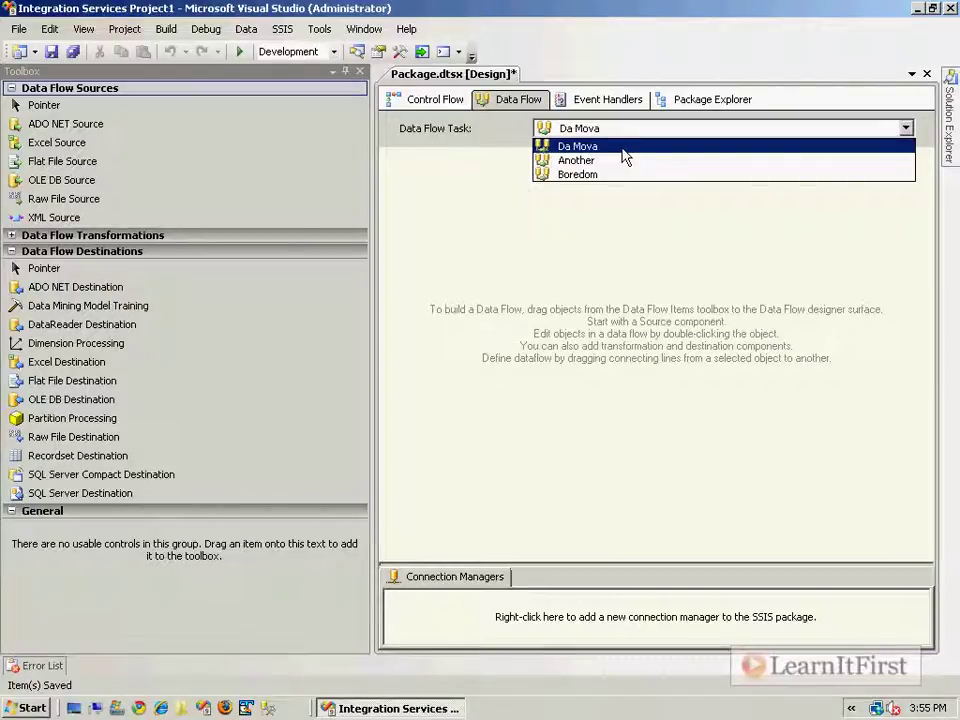
pyautogui.click(625, 147)
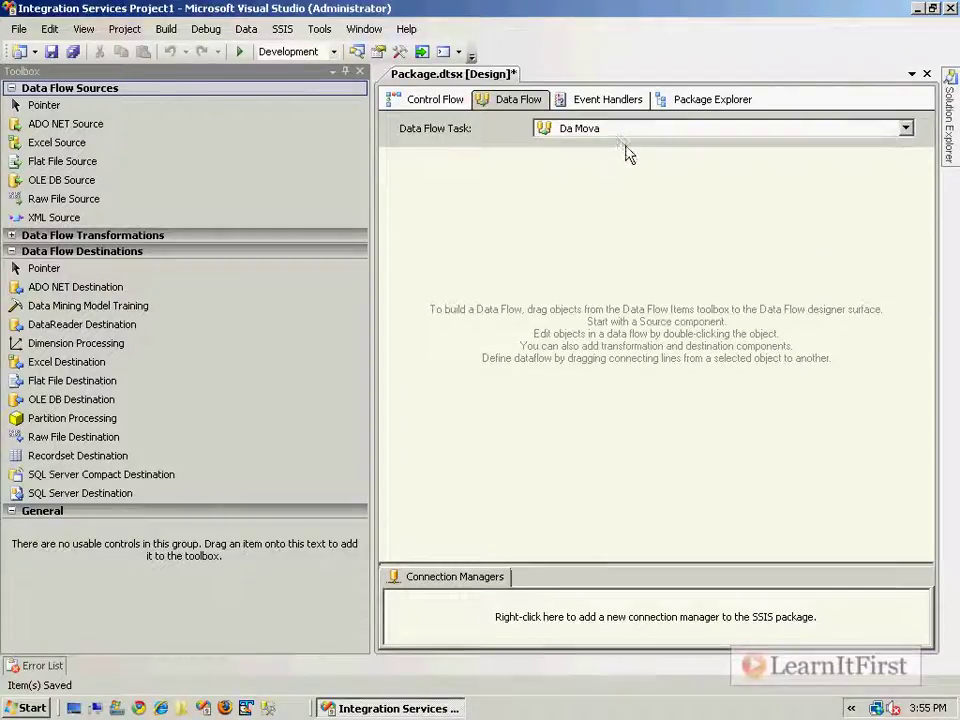
# - Collapse the Data Flow Destinations and Data Flow Sources groups in the toolbox
pyautogui.click(82, 251)
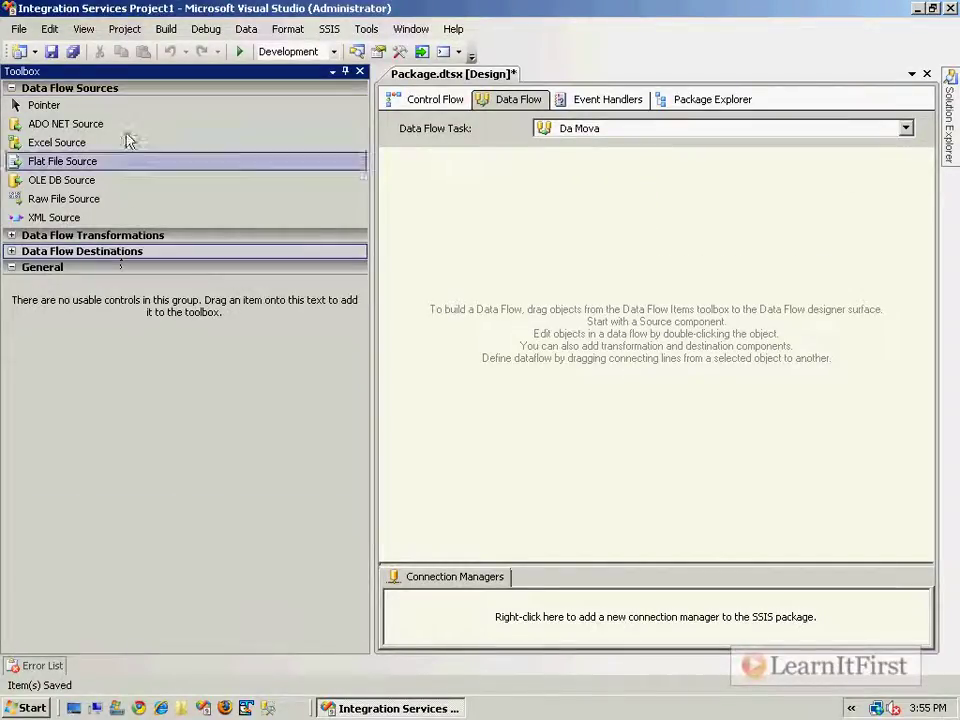
pyautogui.click(111, 89)
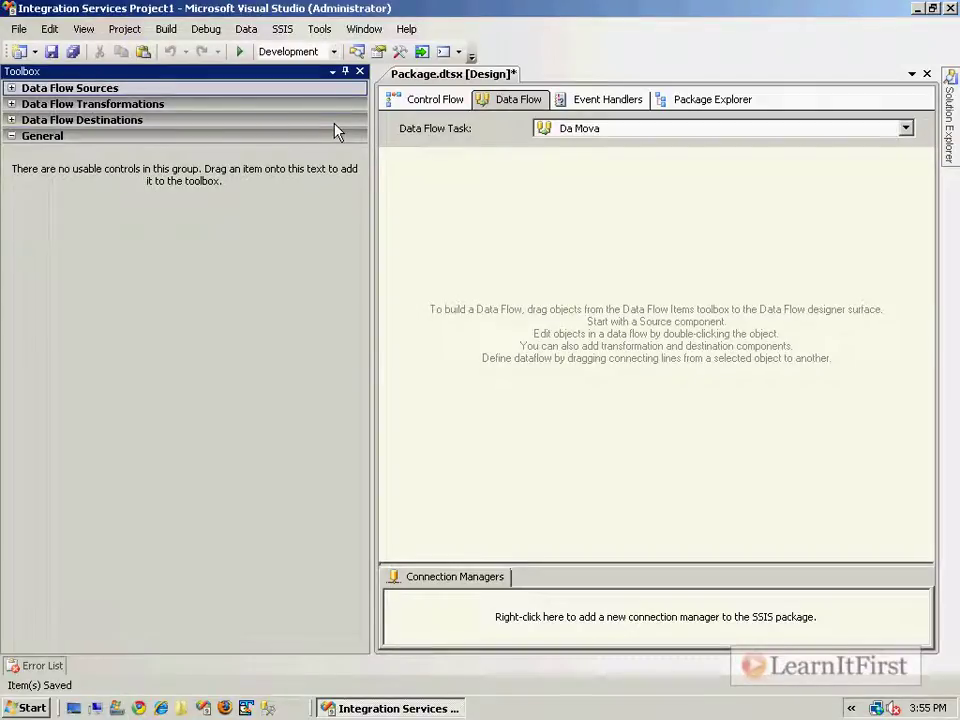